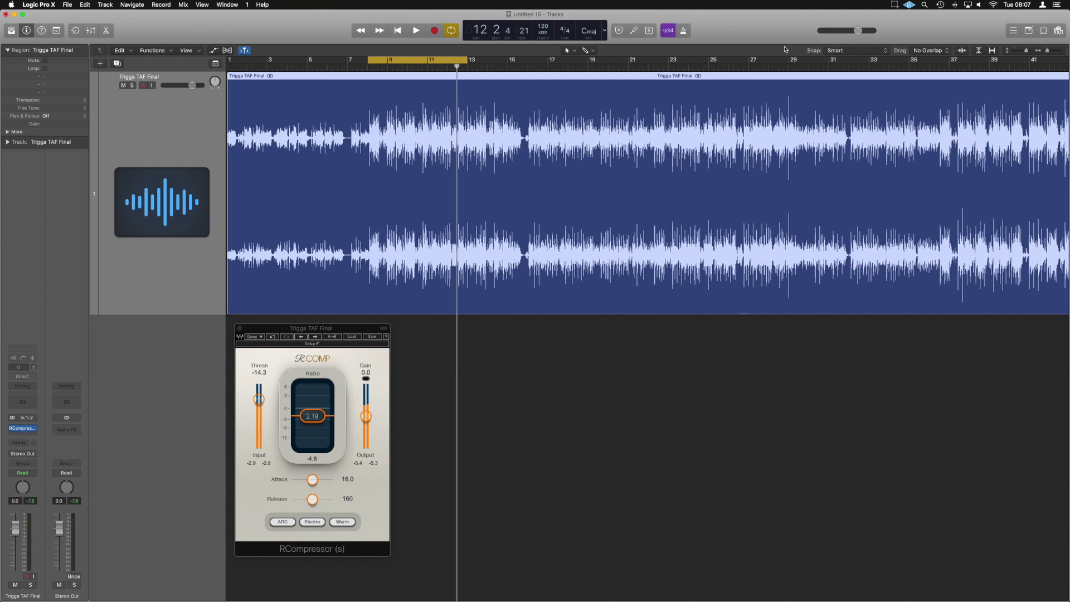
# Step: Reset the compressor's ratio to 1.00 and audition the looped section without compression
pyautogui.press('space')
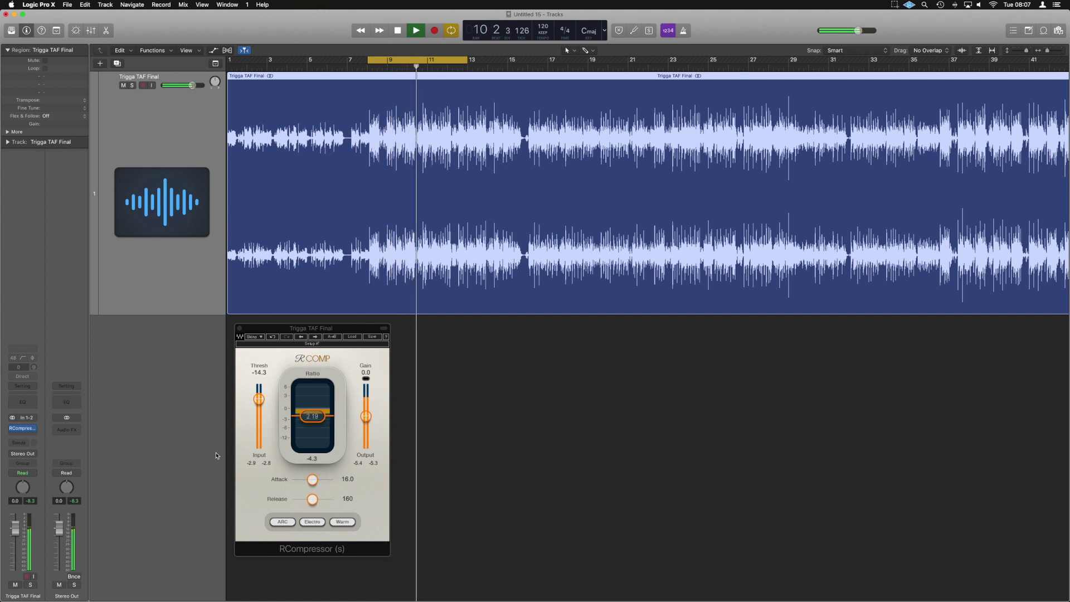
pyautogui.moveTo(313, 416); pyautogui.dragTo(312, 415)
pyautogui.press('space')
pyautogui.press('space')
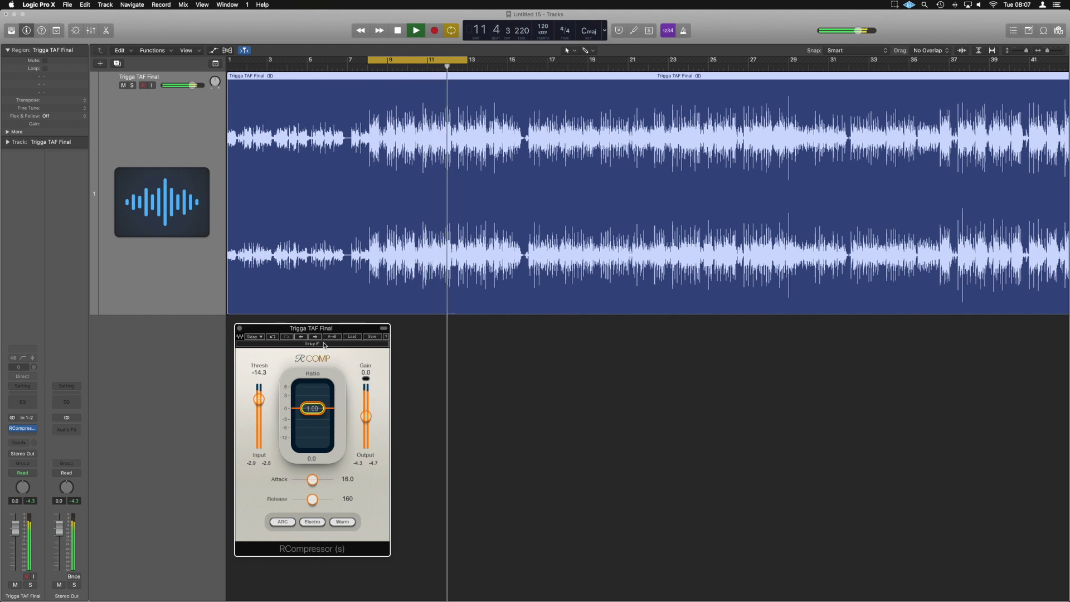
pyautogui.press('space')
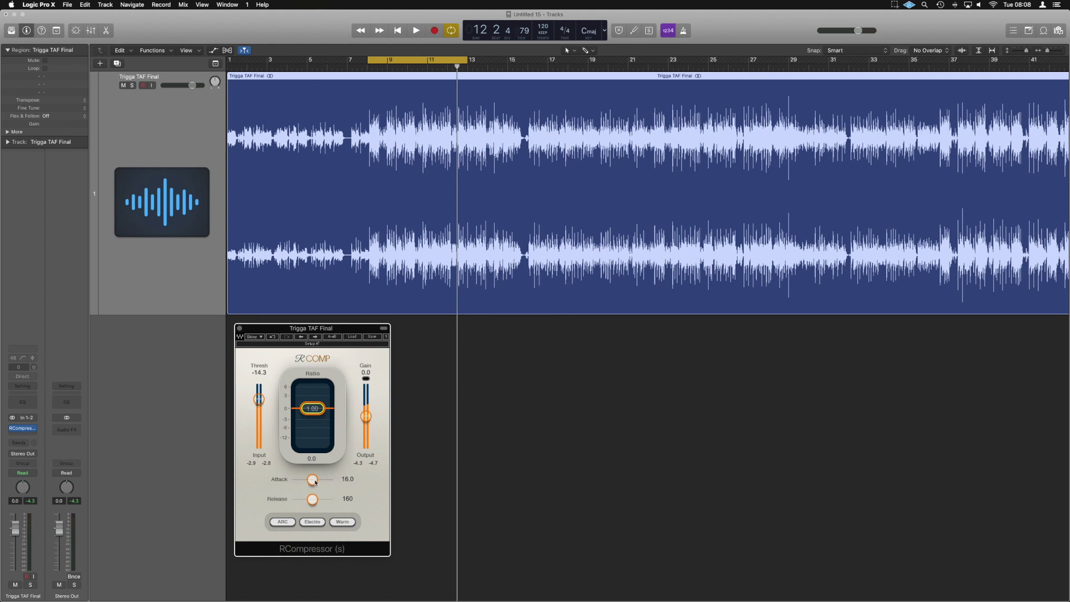
# Step: Set the RCompressor's attack to 10.0 and its release to 240
pyautogui.click(344, 479)
pyautogui.write('10')
pyautogui.press('Return')
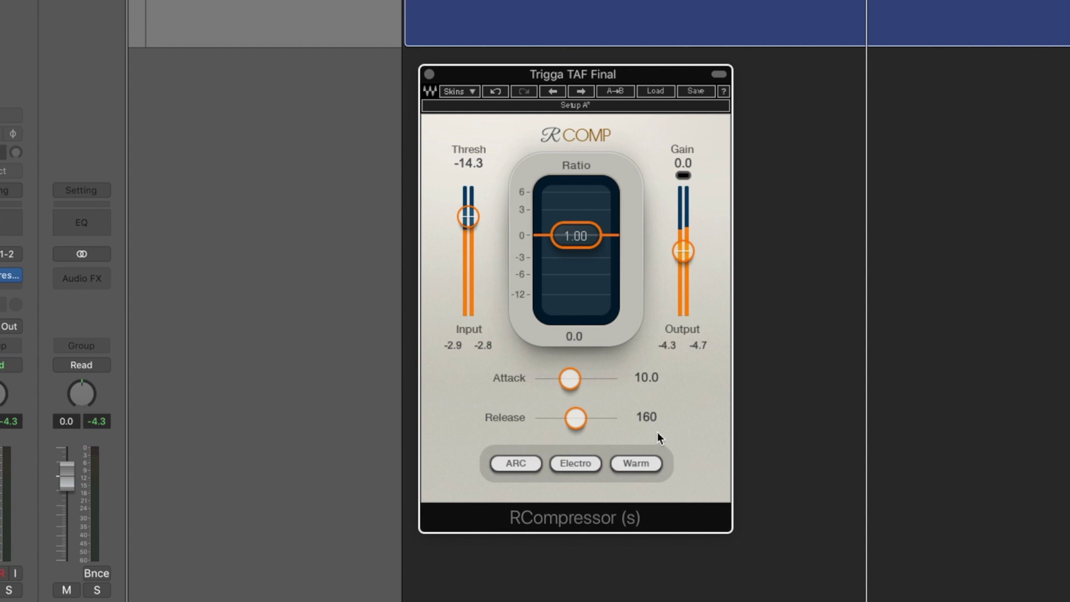
pyautogui.click(644, 416)
pyautogui.write('240')
pyautogui.press('Return')
# Step: Switch the compressor's skin to Legacy to view the old interface, and return it to Light
pyautogui.click(458, 92)
pyautogui.click(484, 136)
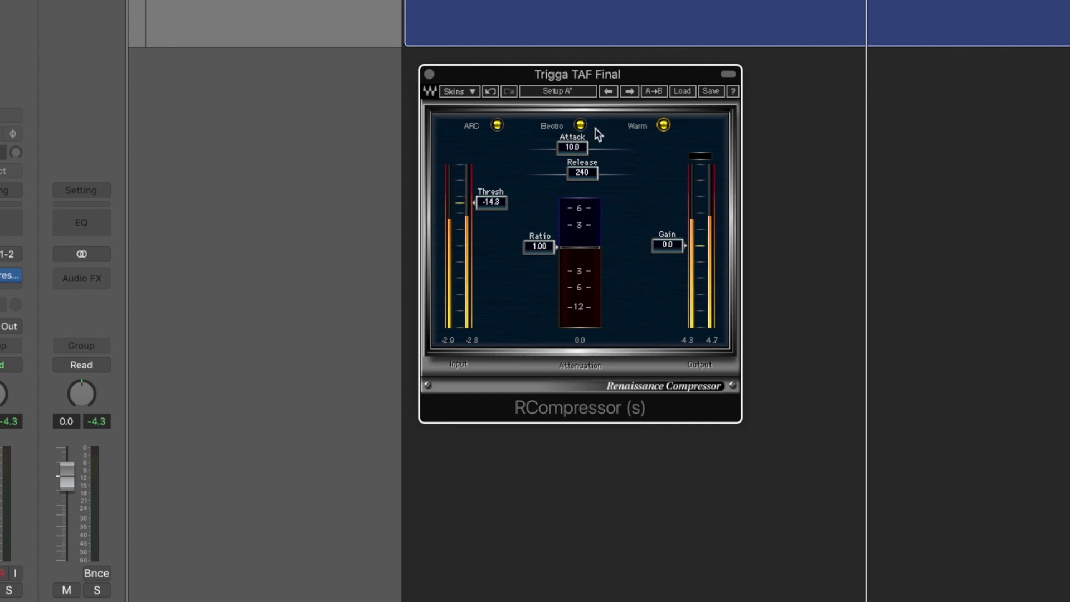
pyautogui.click(501, 127)
pyautogui.click(458, 93)
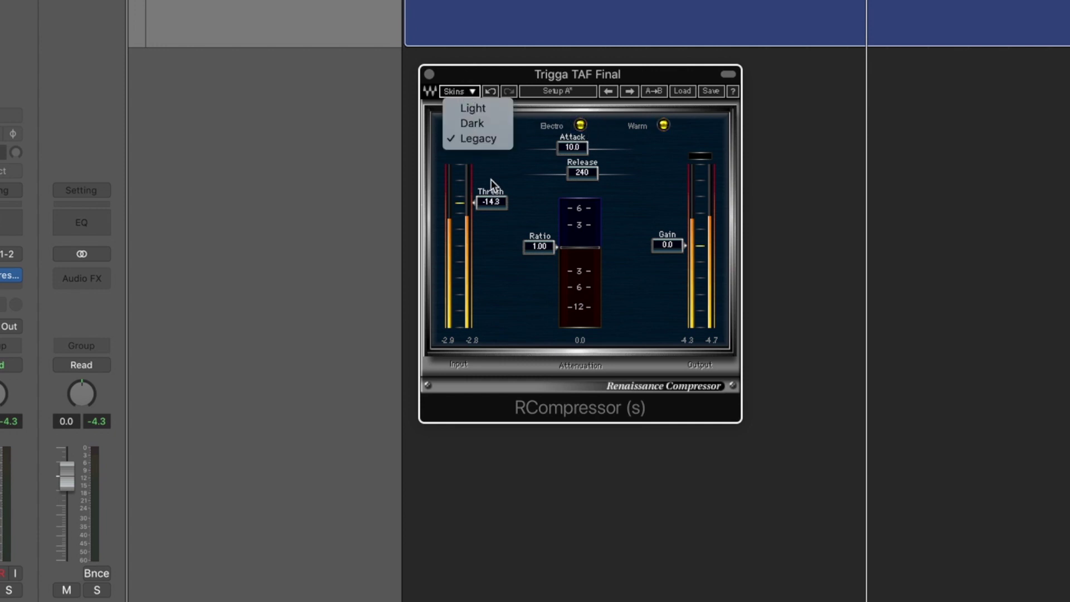
pyautogui.click(490, 109)
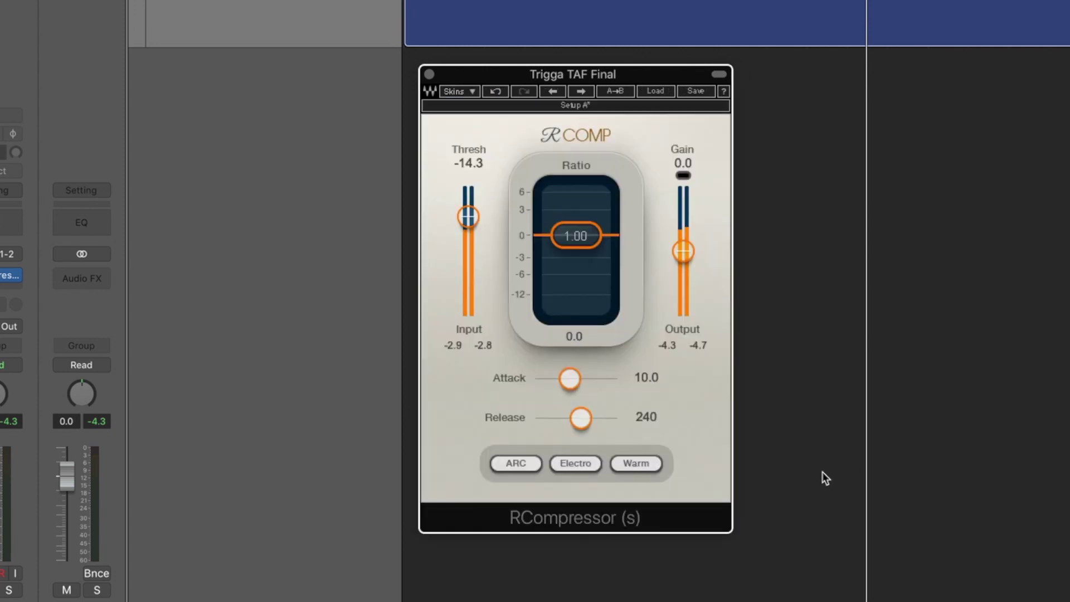
# Step: Toggle the release, Electro/Opto and Warm/Smooth modes to try them, ending on ARC, Electro and Warm
pyautogui.click(576, 463)
pyautogui.click(637, 465)
pyautogui.click(520, 462)
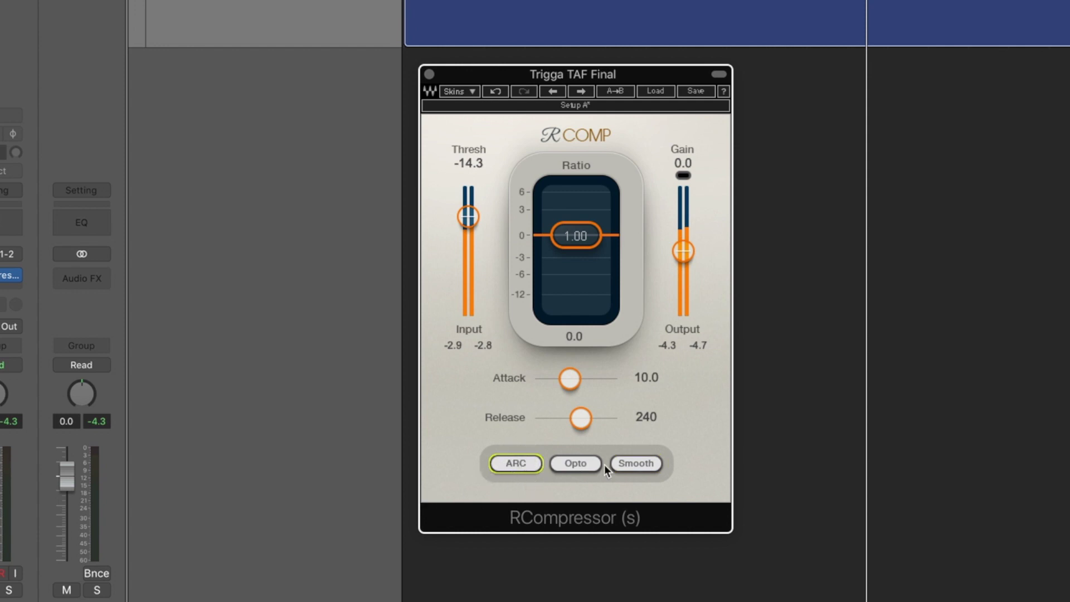
pyautogui.click(574, 465)
pyautogui.click(640, 465)
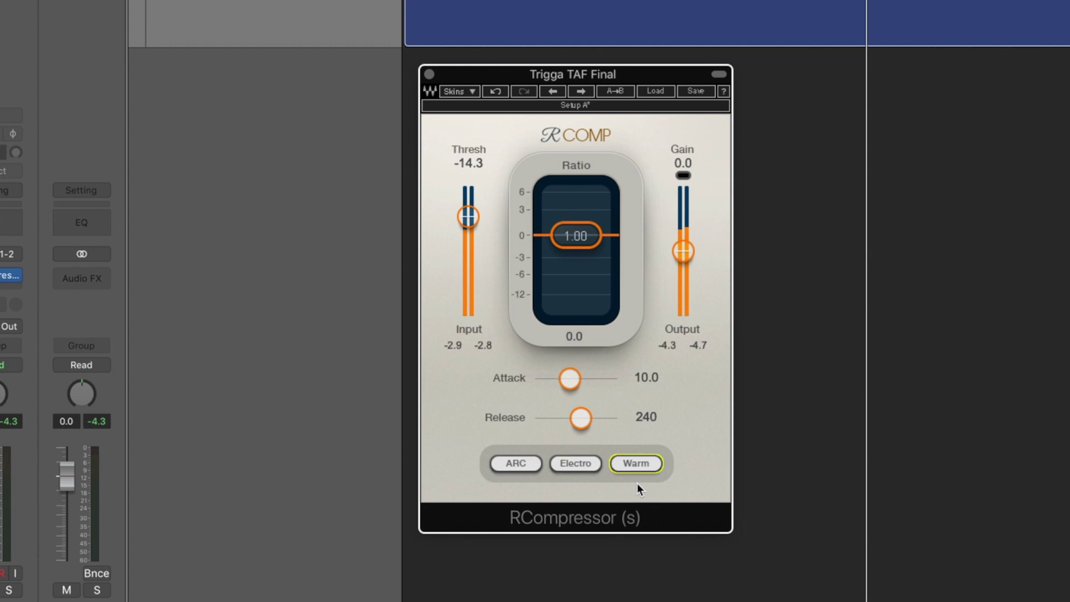
# Step: Set the compressor's ratio to 3.10
pyautogui.click(573, 236)
pyautogui.write('3.1')
pyautogui.press('Return')
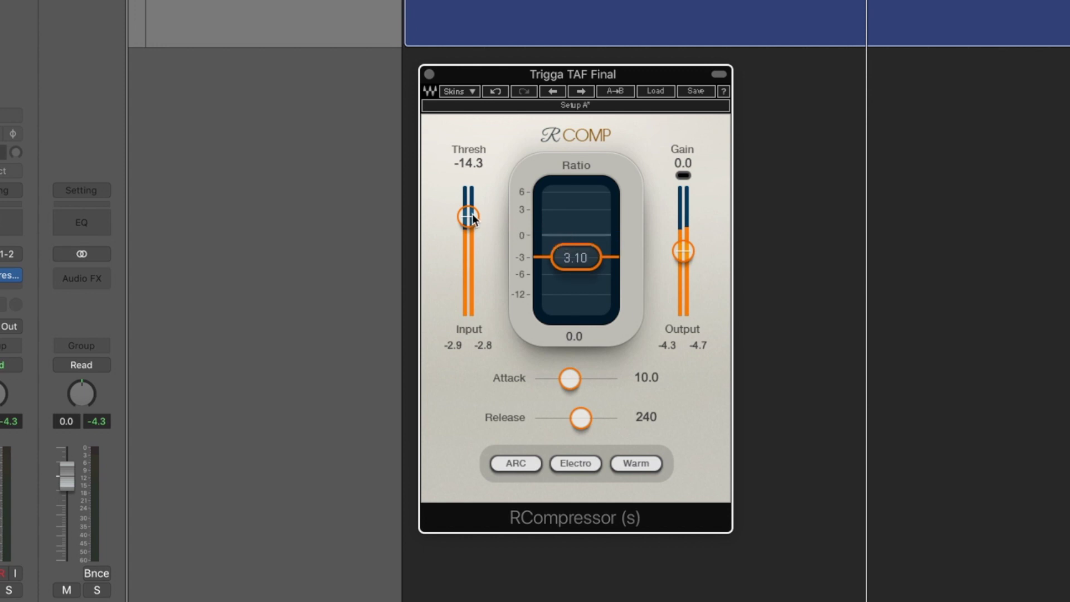
# Step: Adjust the compressor's threshold to -10.9 and raise its output gain to 3.0 while the loop plays
pyautogui.press('space')
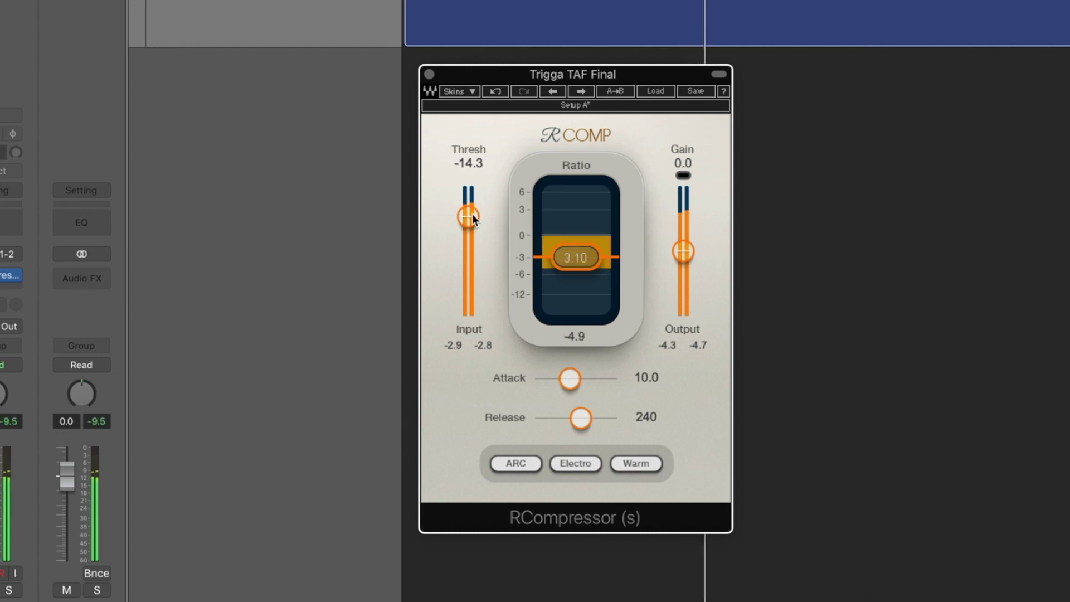
pyautogui.moveTo(470, 223); pyautogui.dragTo(468, 191)
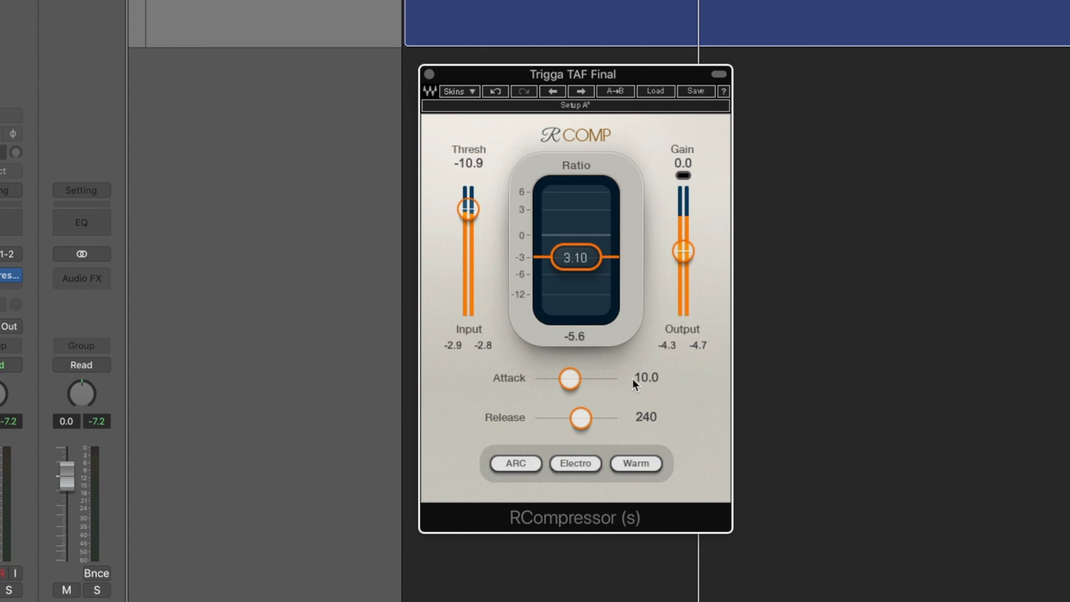
pyautogui.moveTo(688, 252); pyautogui.dragTo(684, 243)
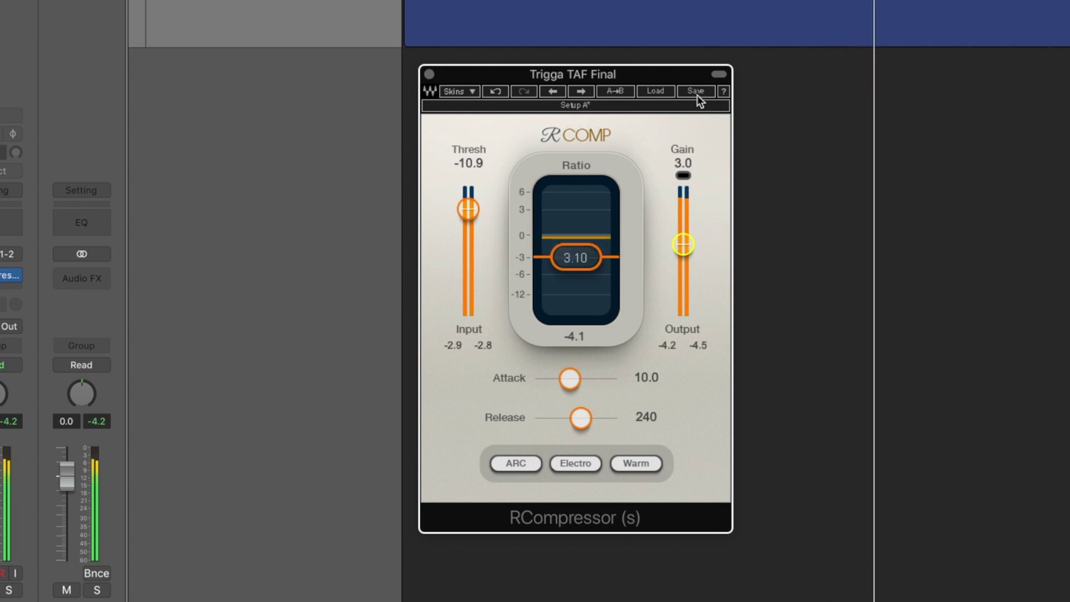
# Step: Expand the plug-in header and compare the playing loop with the compressor bypassed, leaving the compressor enabled
pyautogui.click(719, 74)
pyautogui.click(450, 109)
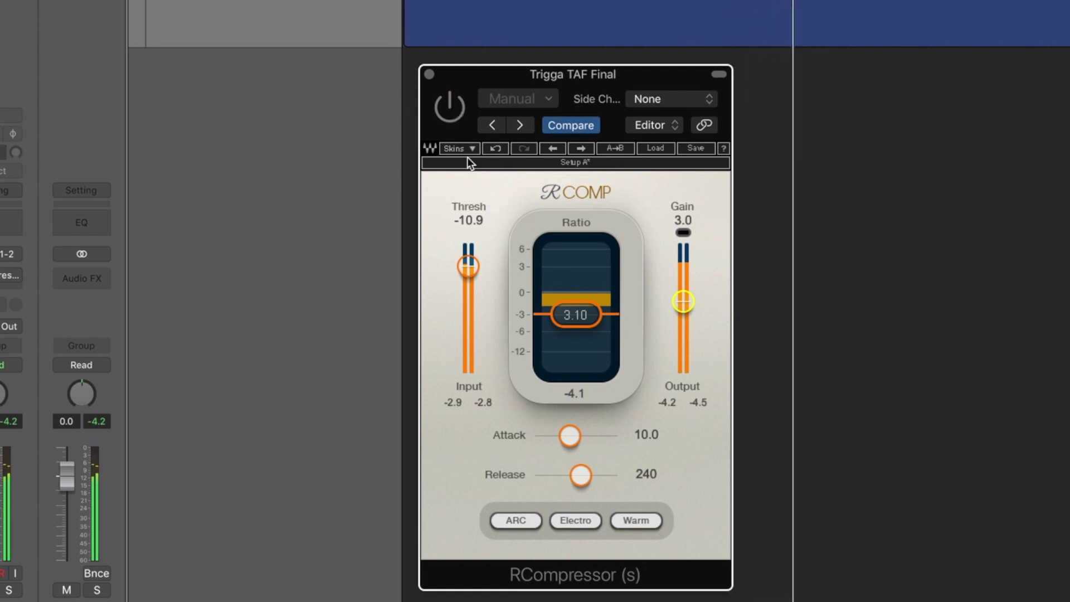
pyautogui.click(449, 109)
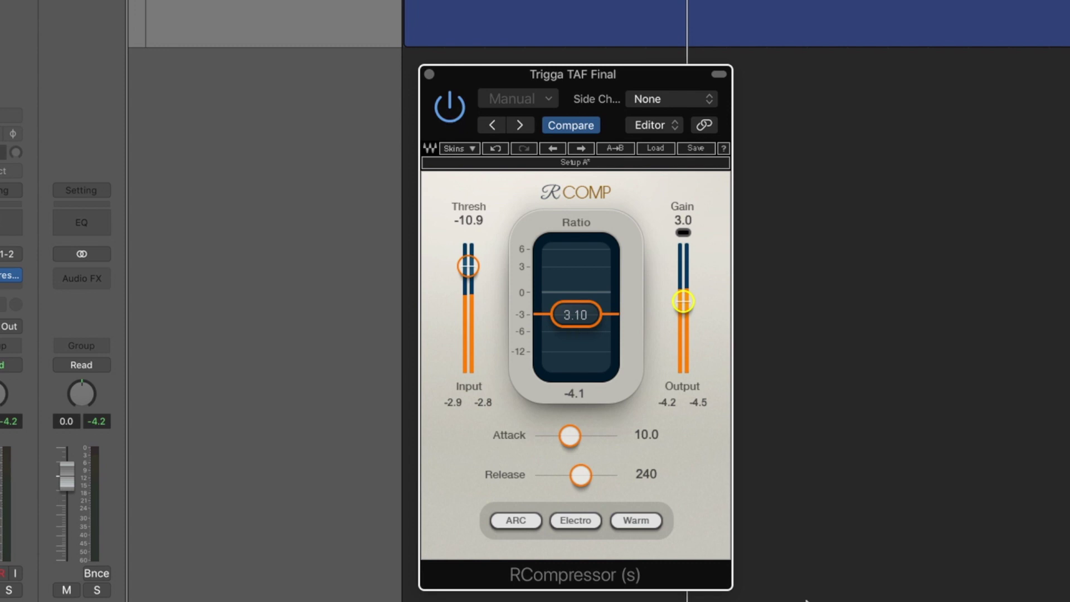
# Step: Switch the compressor from Electro to Opto mode and nudge the plug-in window slightly upward
pyautogui.click(586, 523)
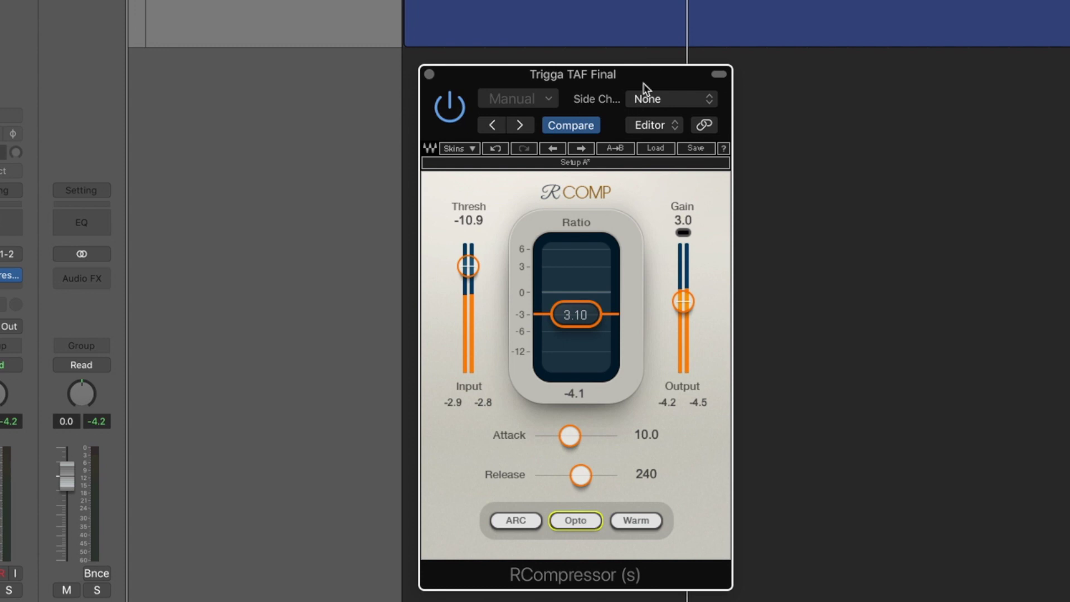
pyautogui.moveTo(644, 83); pyautogui.dragTo(644, 80)
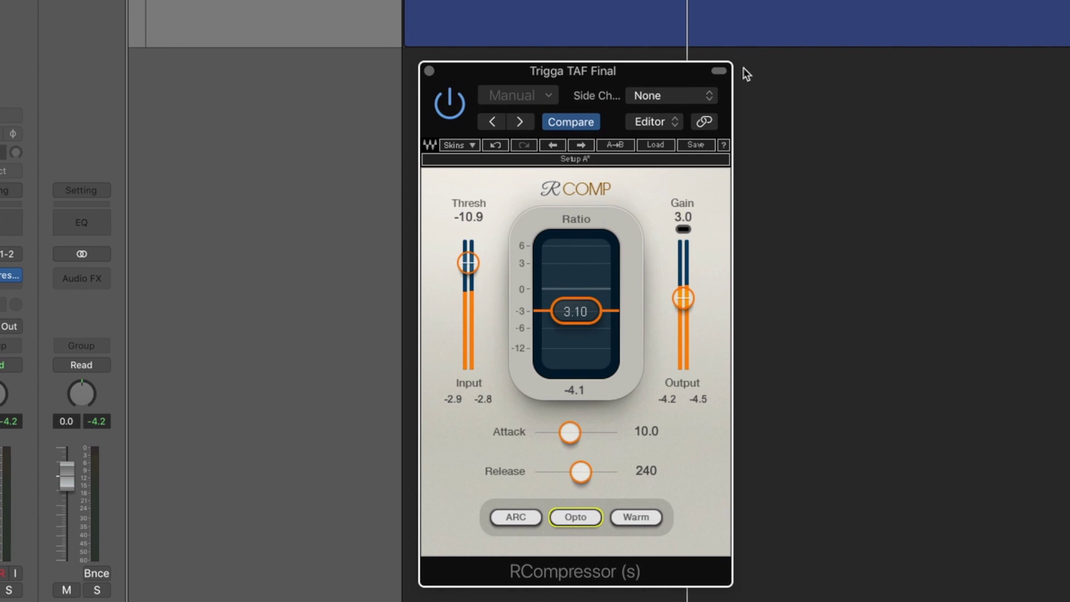
# Step: Play the loop in Opto mode, comparing the sound with the compressor bypassed and active, and stop playback
pyautogui.press('space')
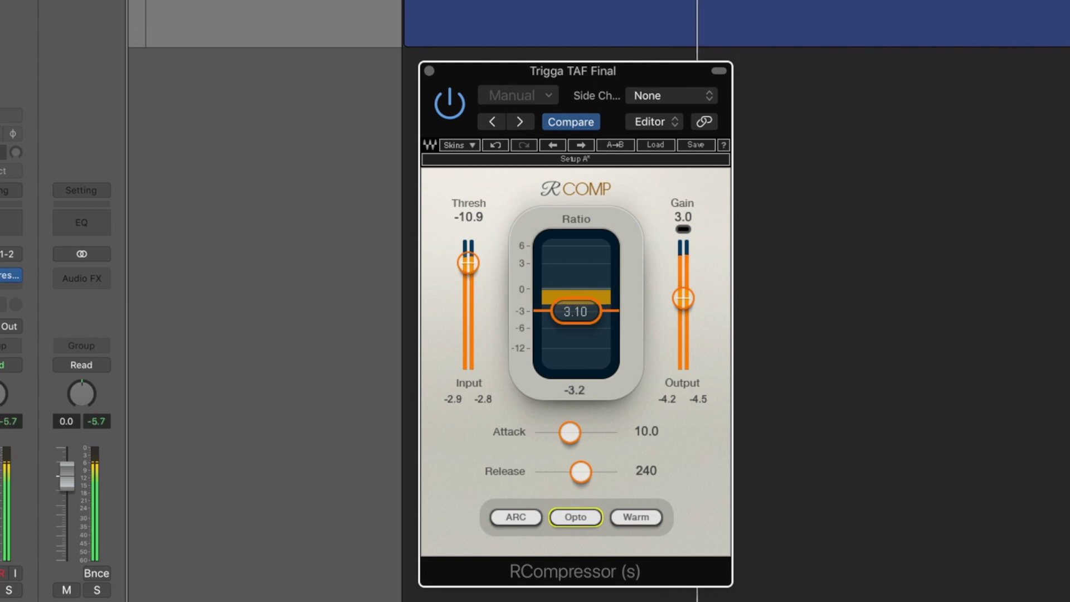
pyautogui.click(451, 107)
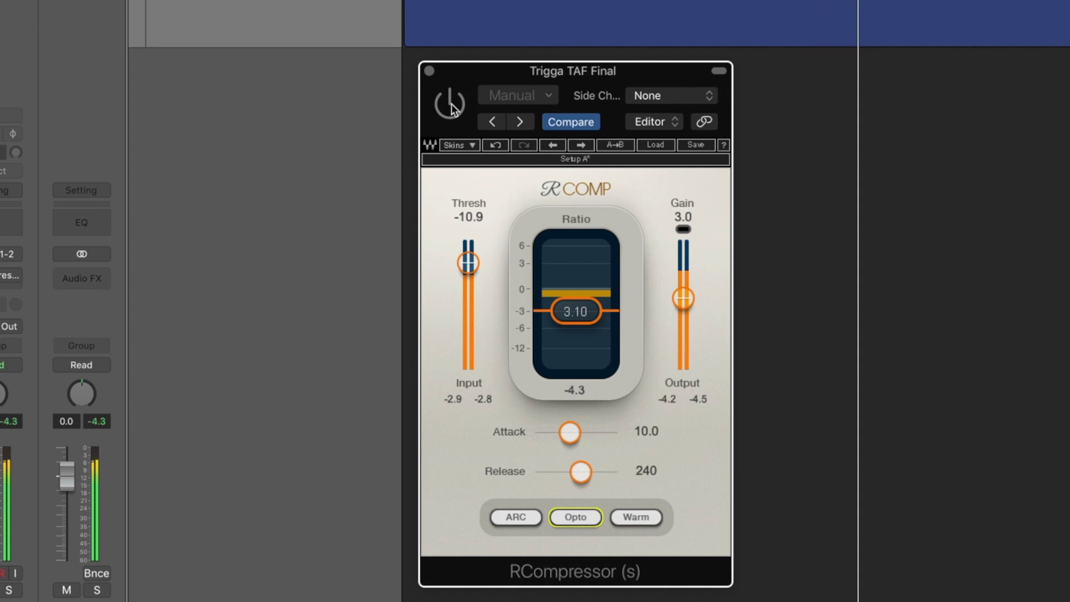
pyautogui.click(452, 106)
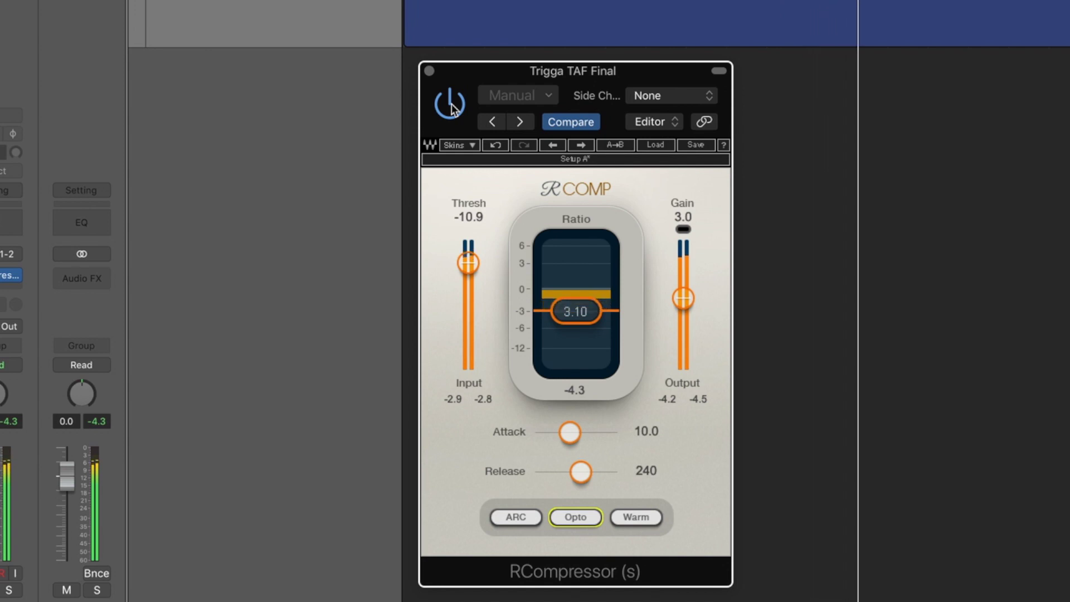
pyautogui.press('space')
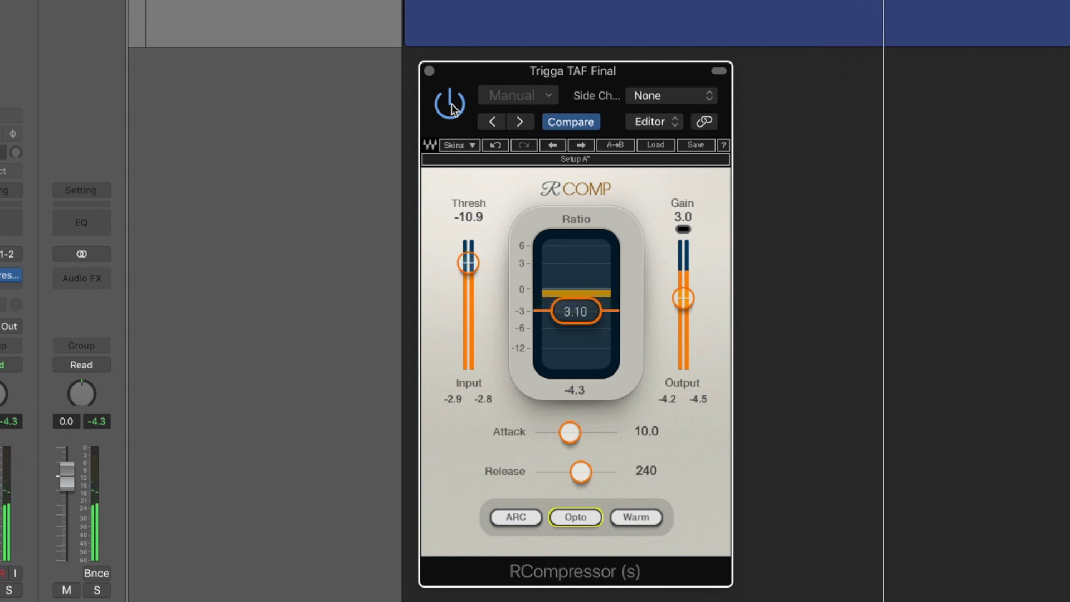